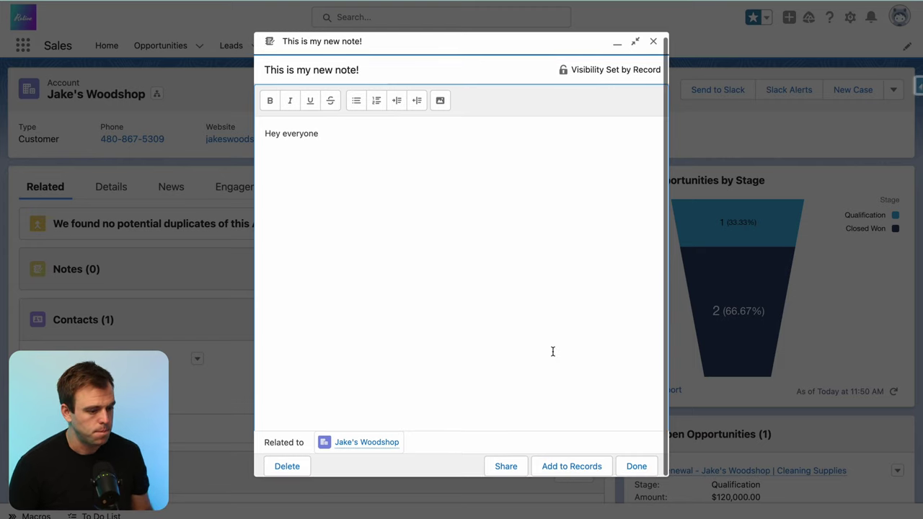
Finish the new note on the Jake's Woodshop account
left_click(642, 469)
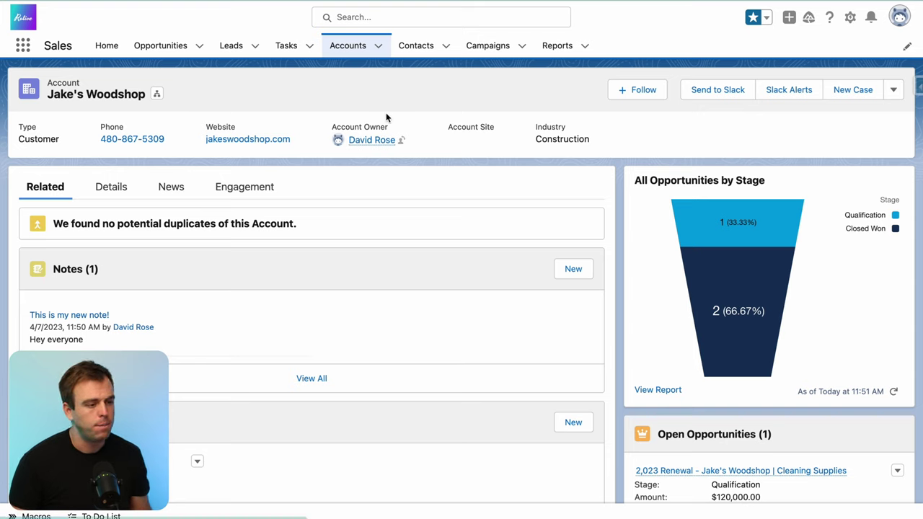
Start a new report from the Reports area and search the report types for "note"
left_click(584, 48)
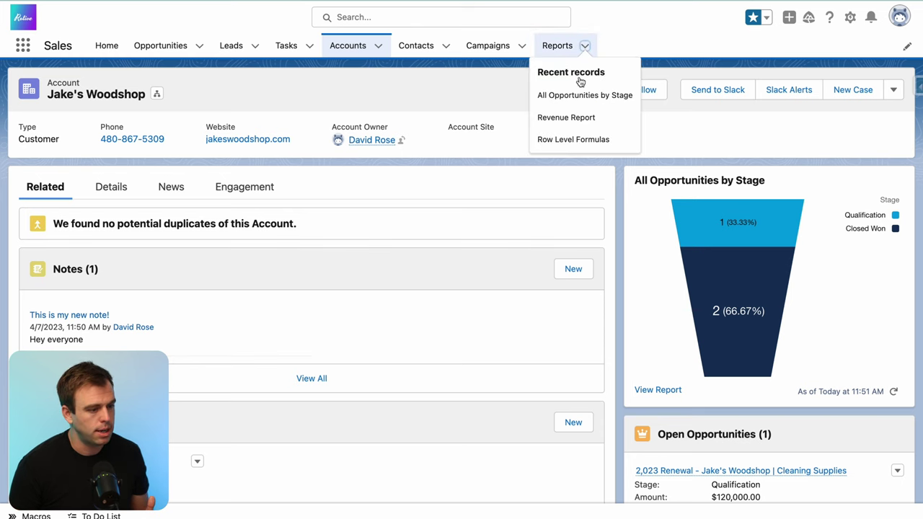
left_click(571, 42)
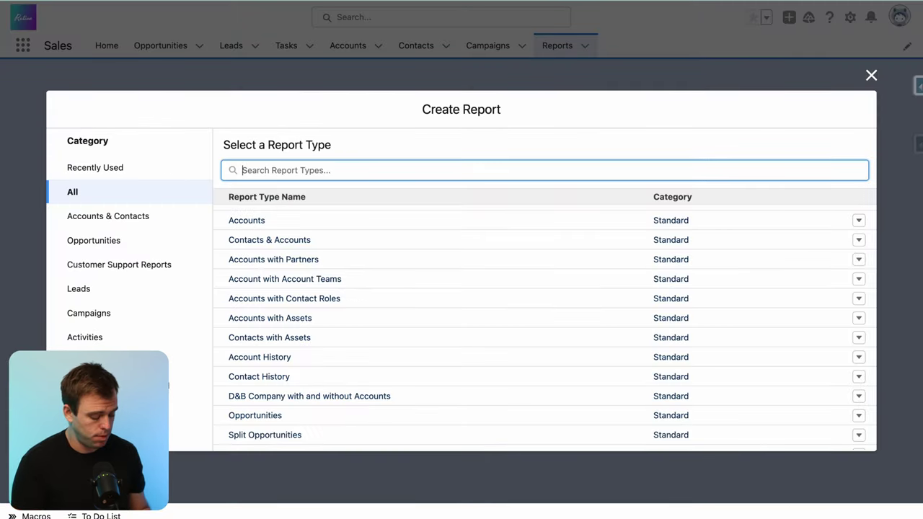
type("notes")
key("BackSpace")
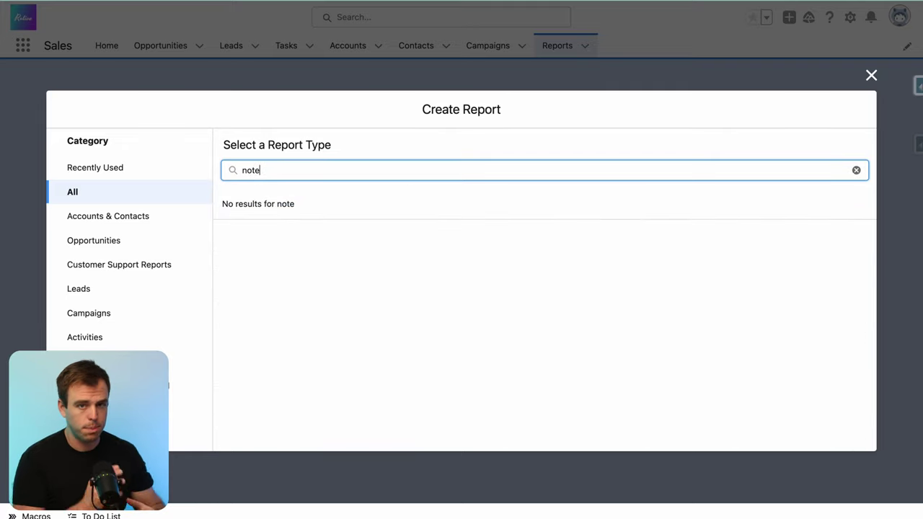
Search the report types for "file" instead and start a report of type File and Content Report
key("BackSpace")
key("BackSpace")
key("BackSpace")
key("BackSpace")
type("files")
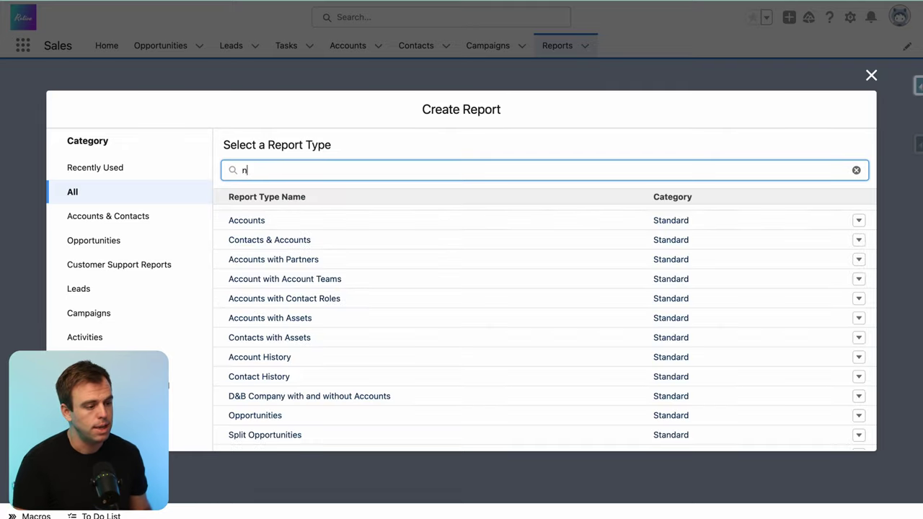
key("BackSpace")
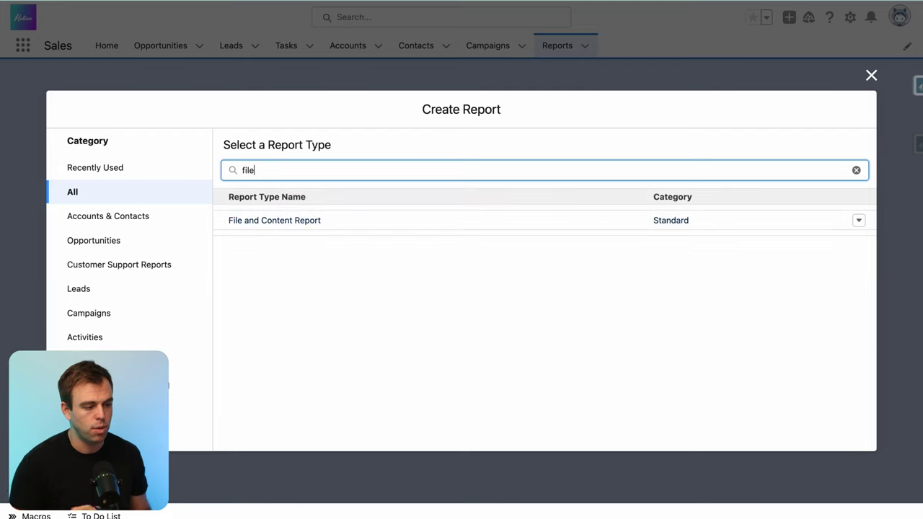
left_click(266, 219)
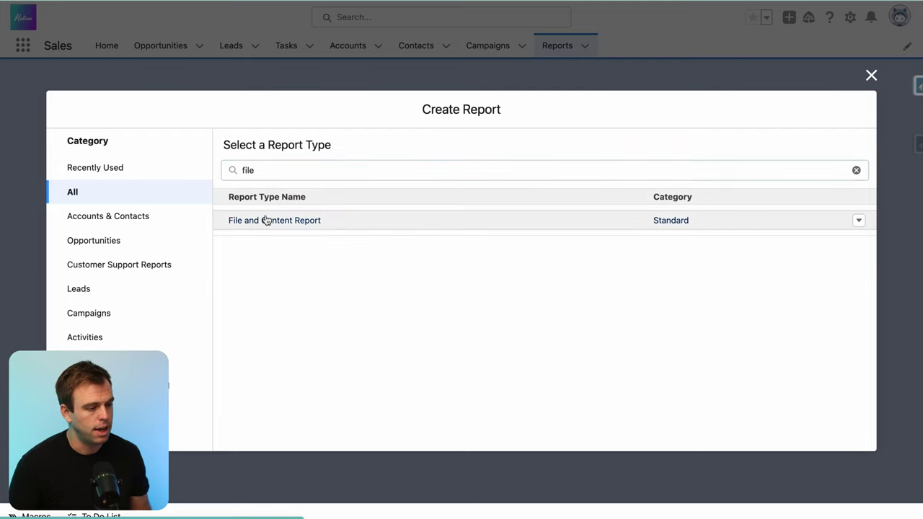
left_click(710, 218)
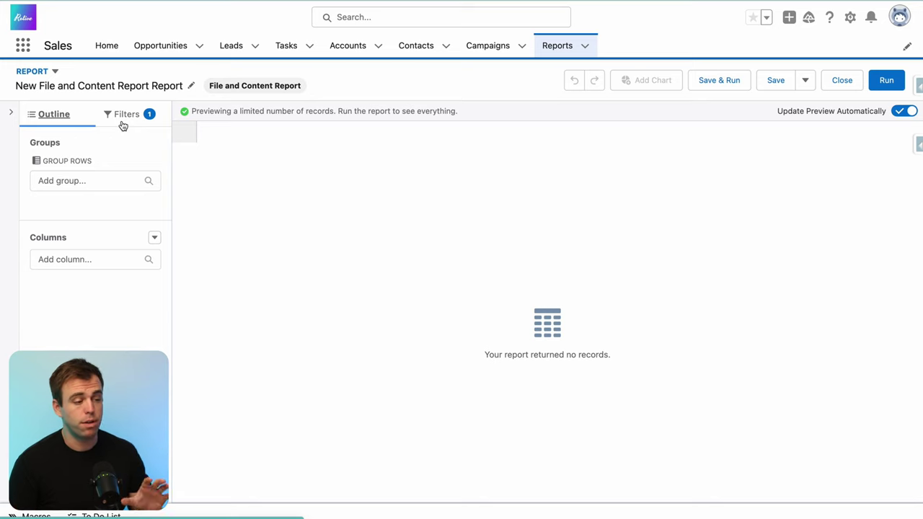
Set the report's Show Me filter to All Files
left_click(121, 119)
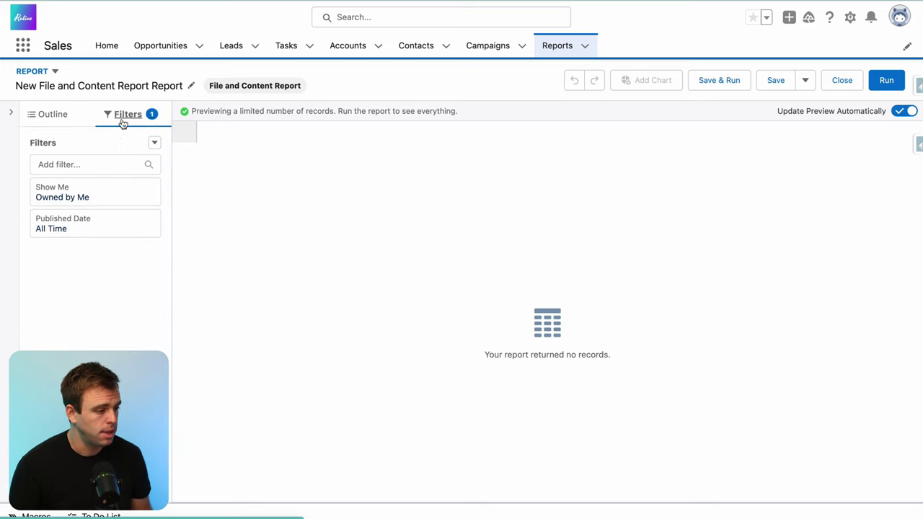
left_click(100, 189)
left_click(239, 205)
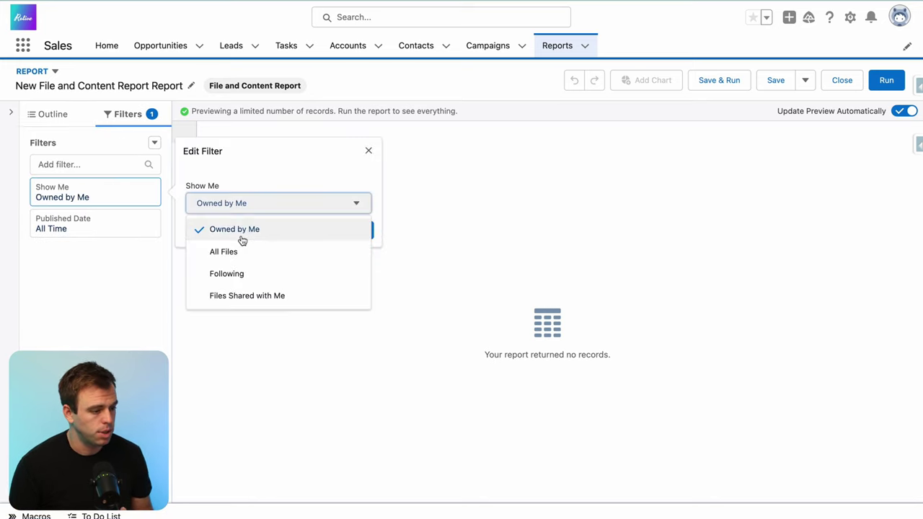
left_click(238, 249)
left_click(354, 232)
Add the File Name column to the report and highlight the new note's title in the preview
left_click(53, 114)
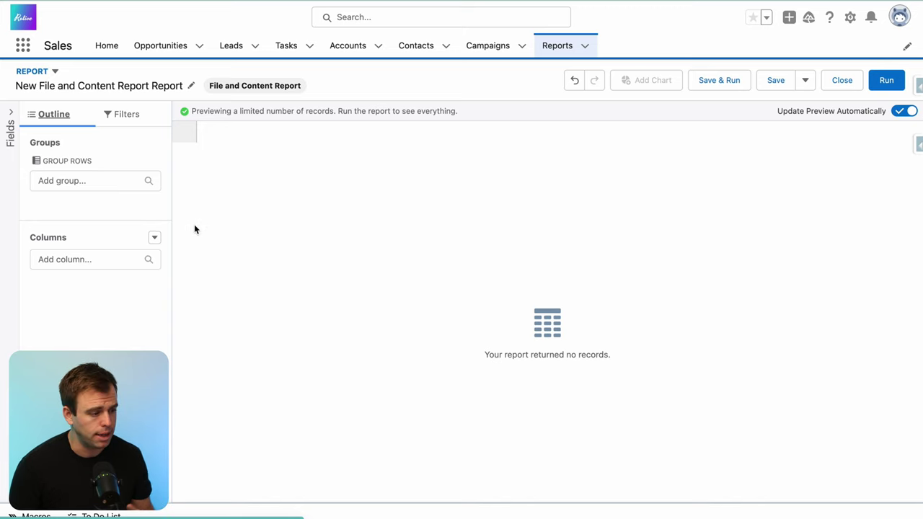
left_click(95, 251)
type("name")
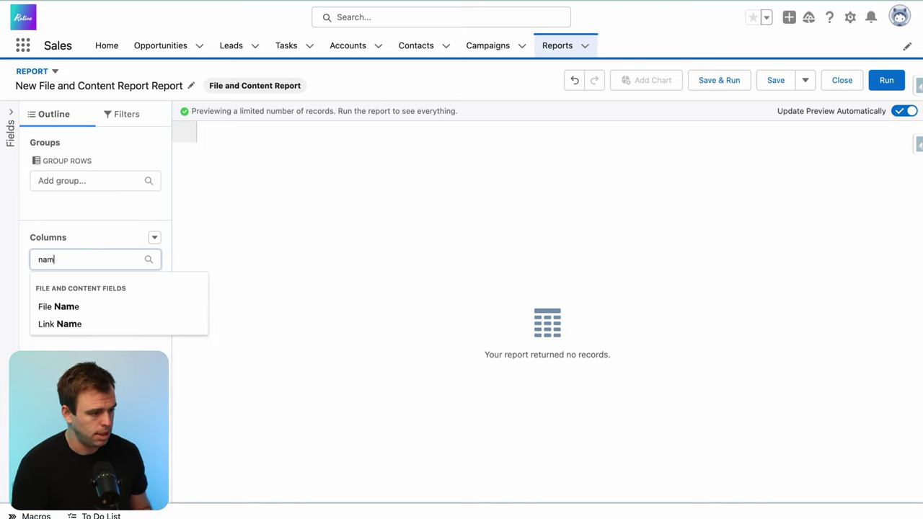
left_click(78, 315)
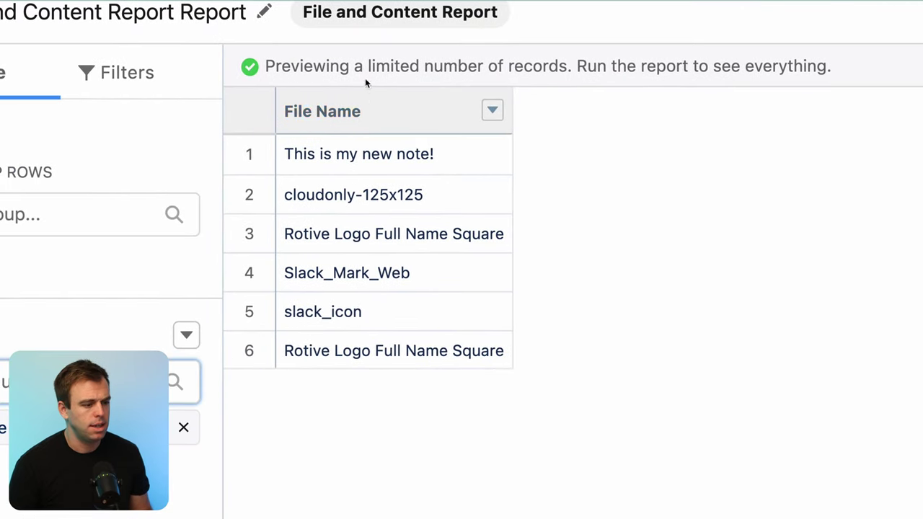
left_click(286, 151)
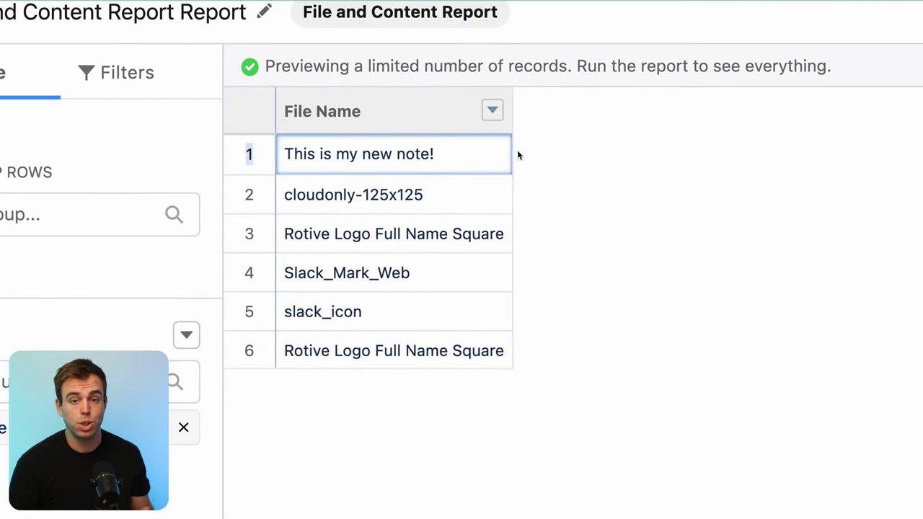
left_click_drag(317, 153, 465, 155)
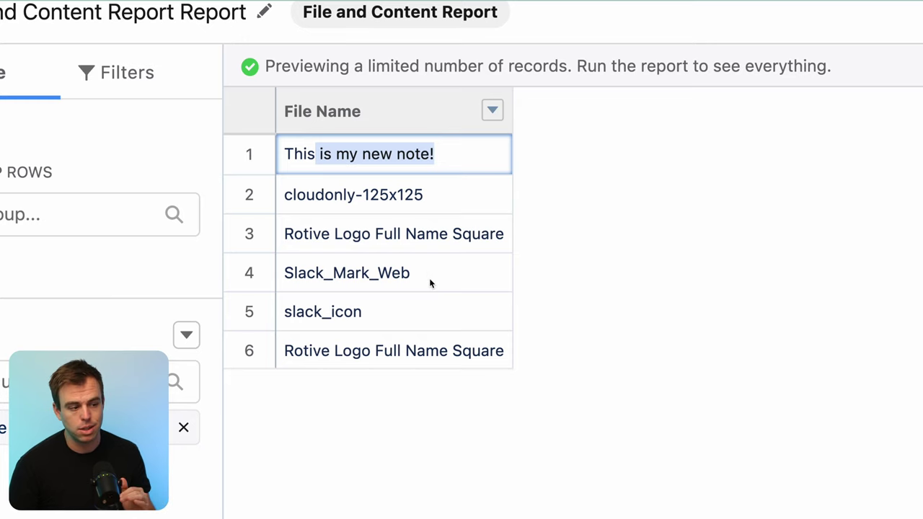
Add the File Type column to the report and highlight the note's file type in the preview
left_click(43, 380)
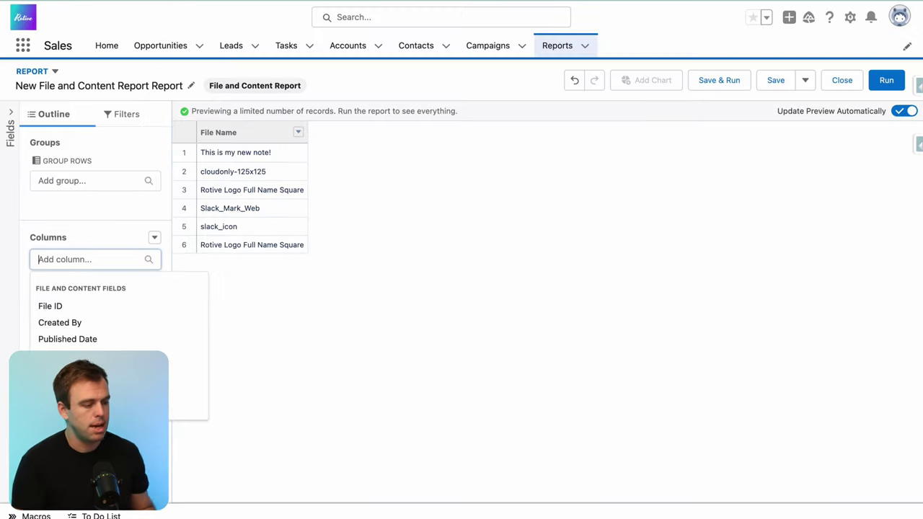
type("type")
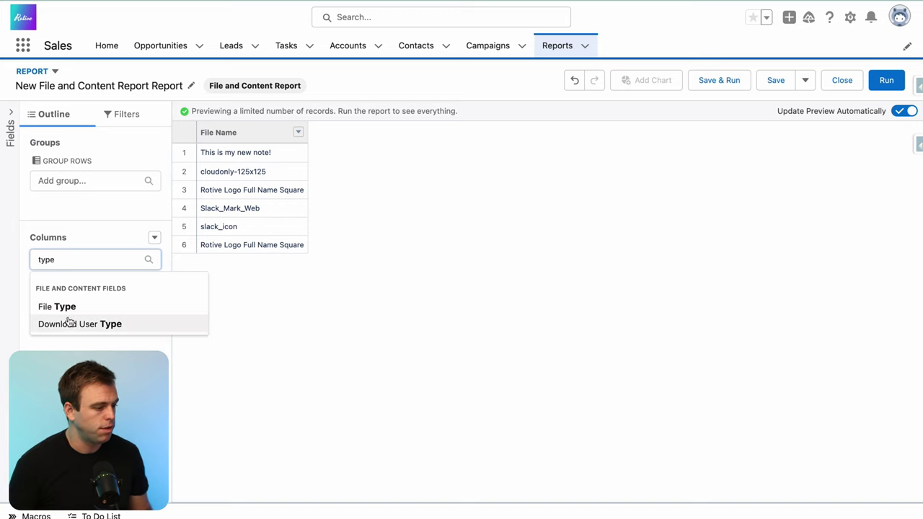
left_click(68, 311)
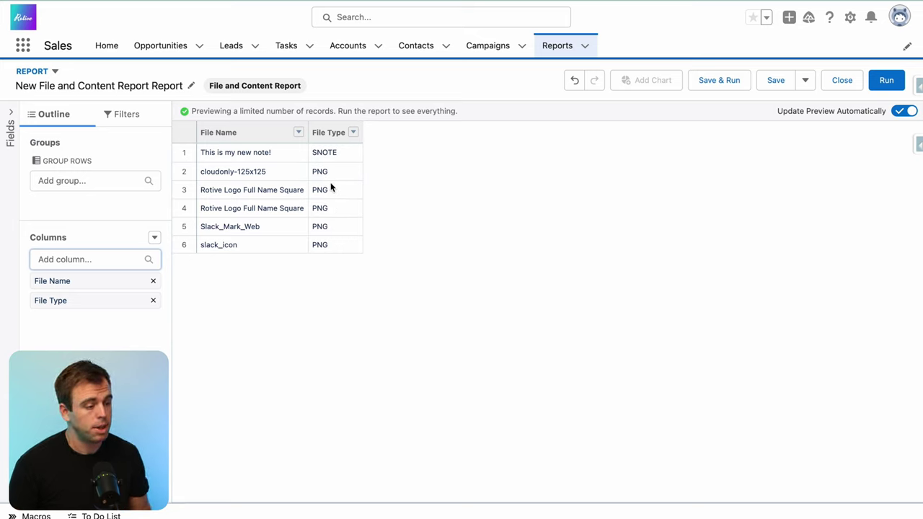
left_click_drag(315, 152, 343, 154)
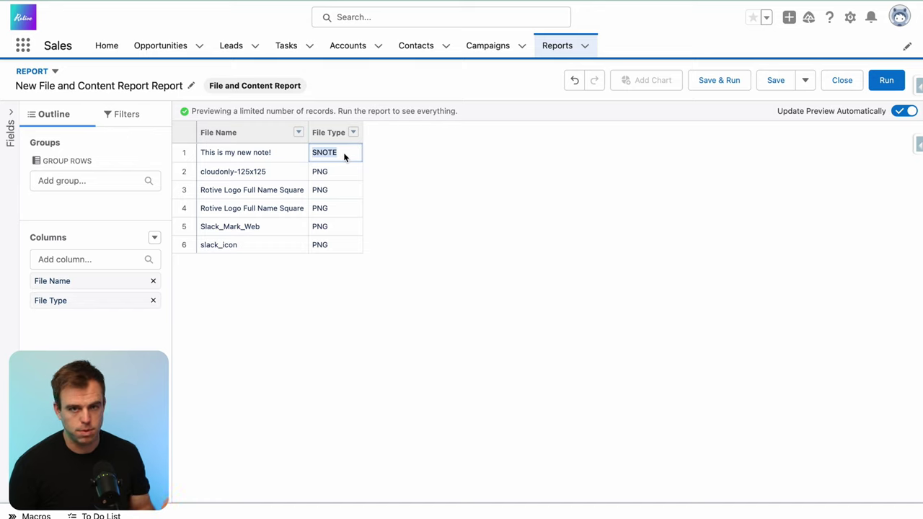
Add a File Type filter that equals SNOTE and apply it to the report
left_click(124, 115)
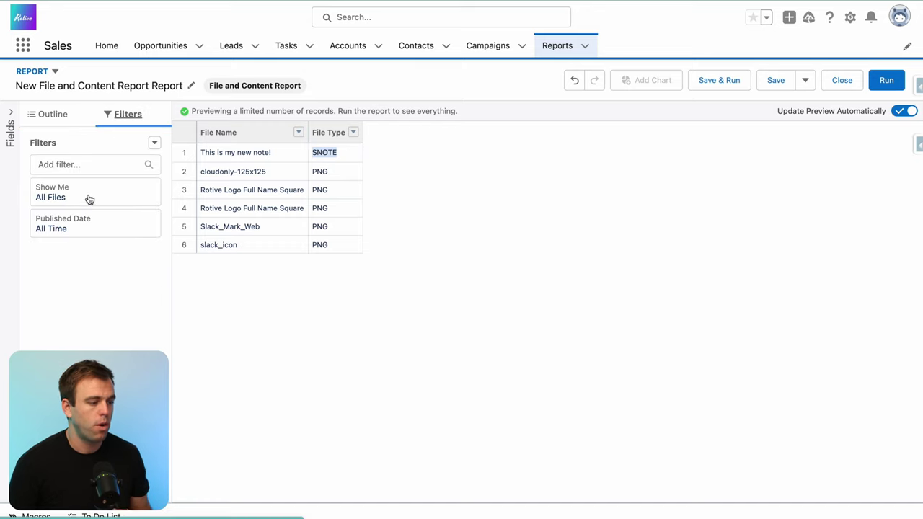
left_click(75, 163)
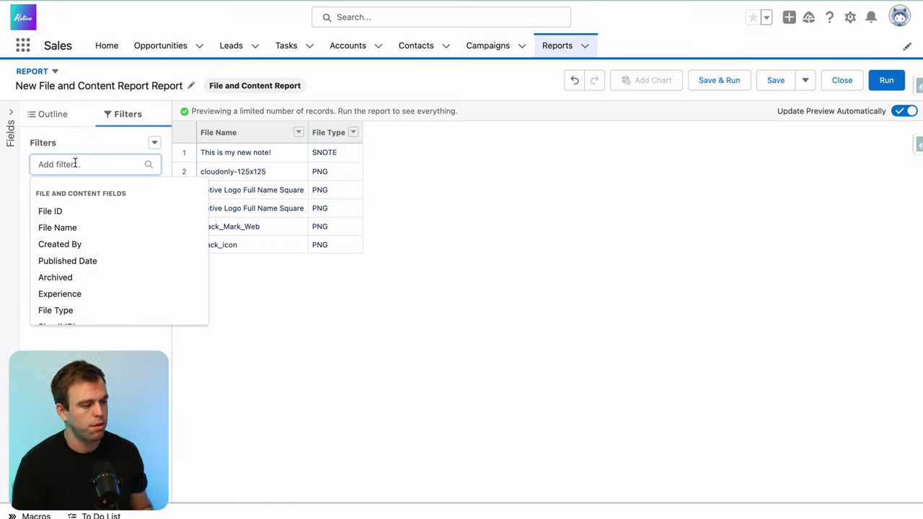
type("type")
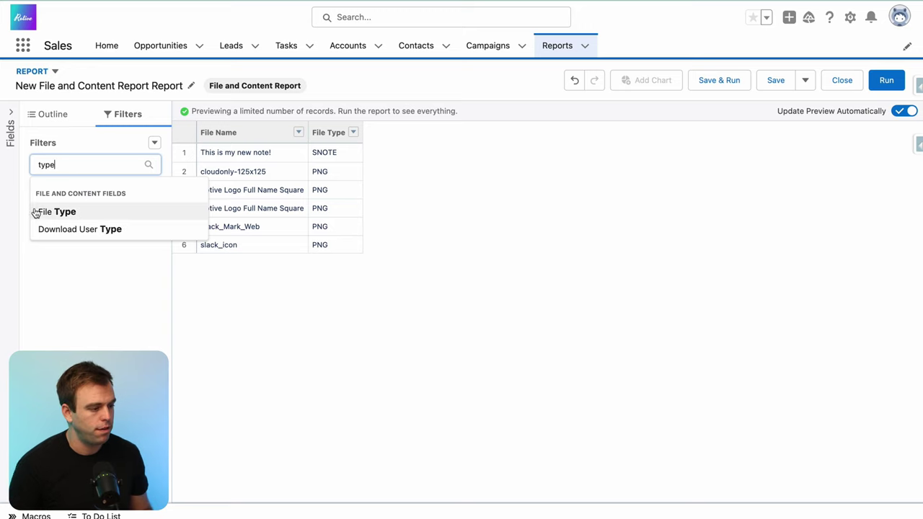
left_click(40, 213)
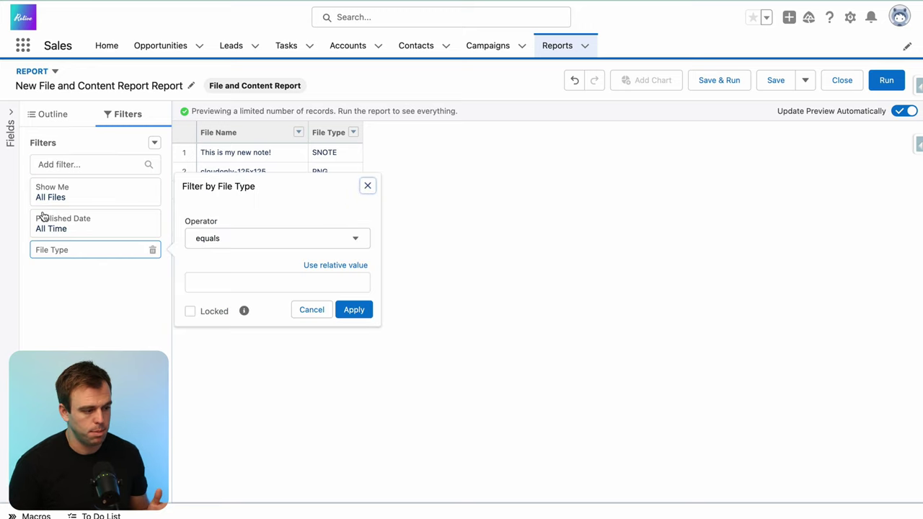
left_click(206, 285)
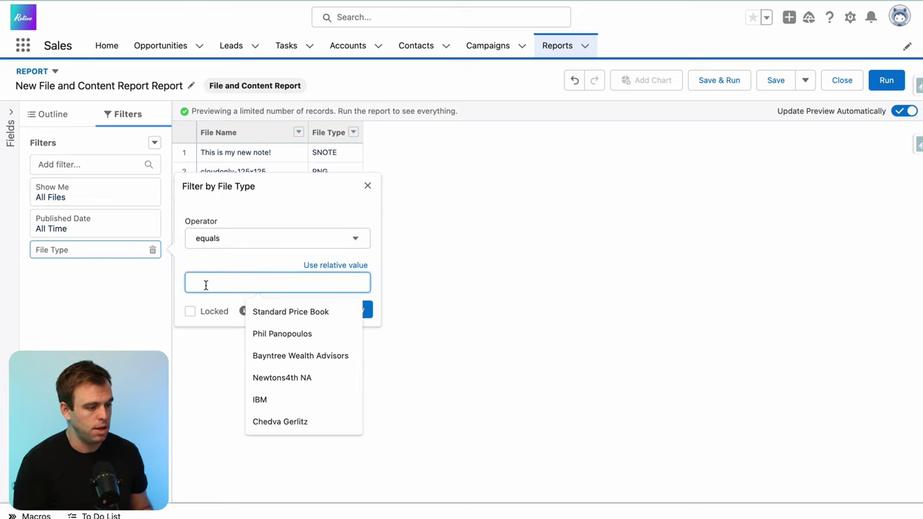
type("SNOTE")
left_click(354, 309)
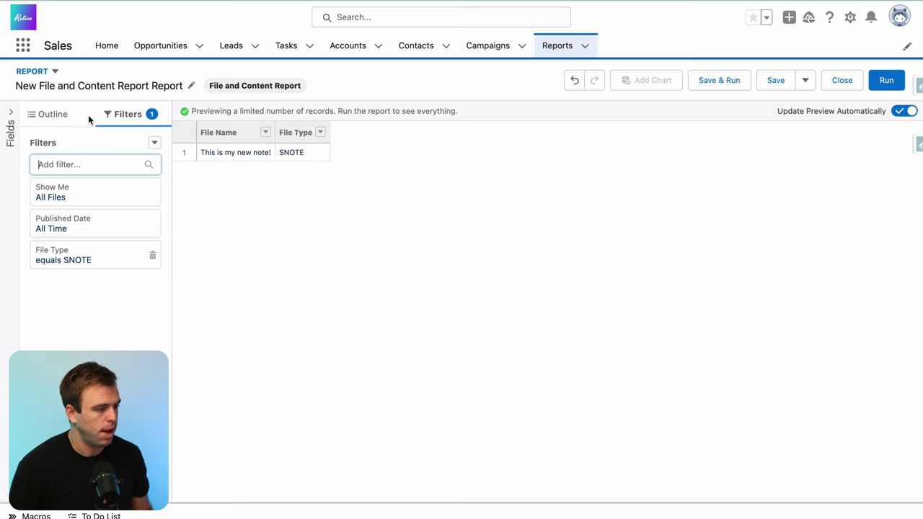
Add the Published Date and Created By fields as report columns from the full field list
left_click(11, 116)
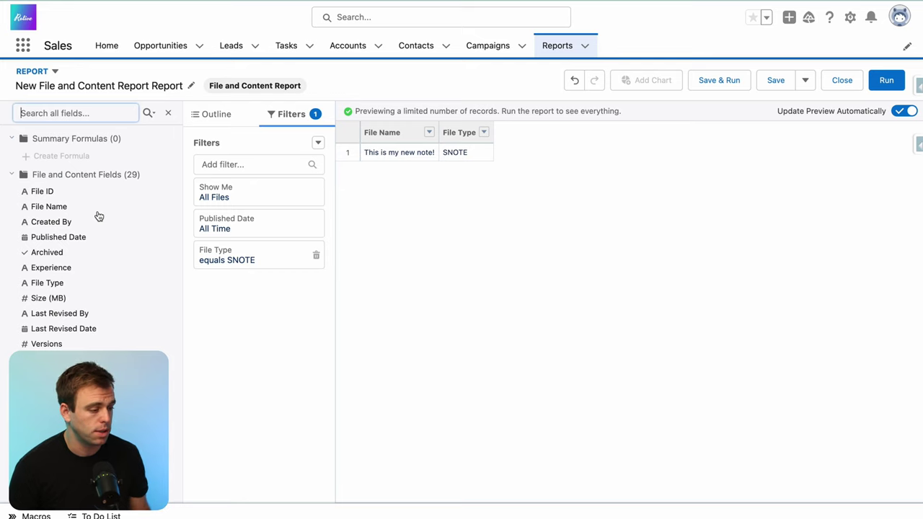
scroll(90, 265, "down", 1)
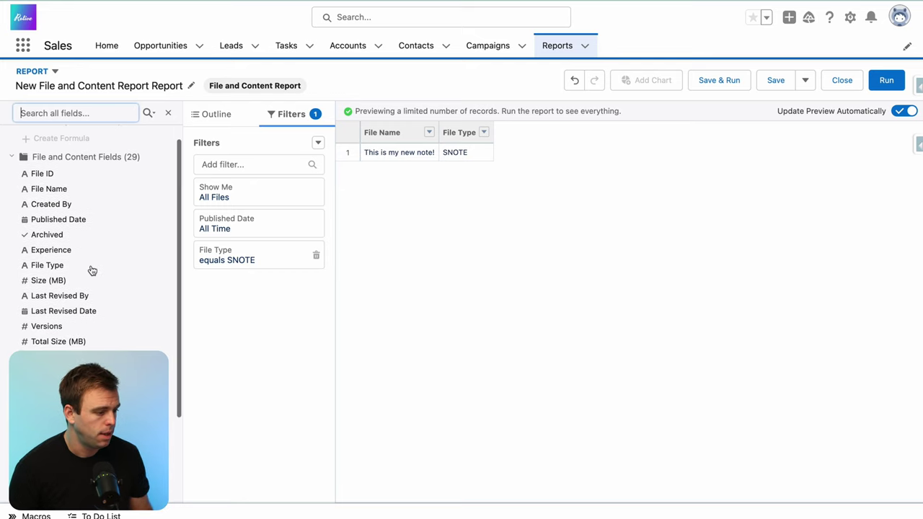
left_click(45, 342)
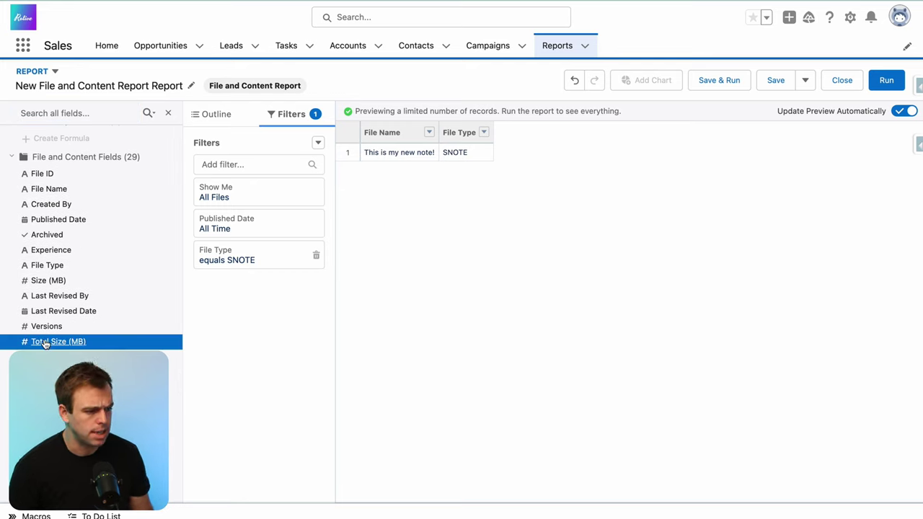
scroll(60, 305, "down", 1)
left_click(57, 211)
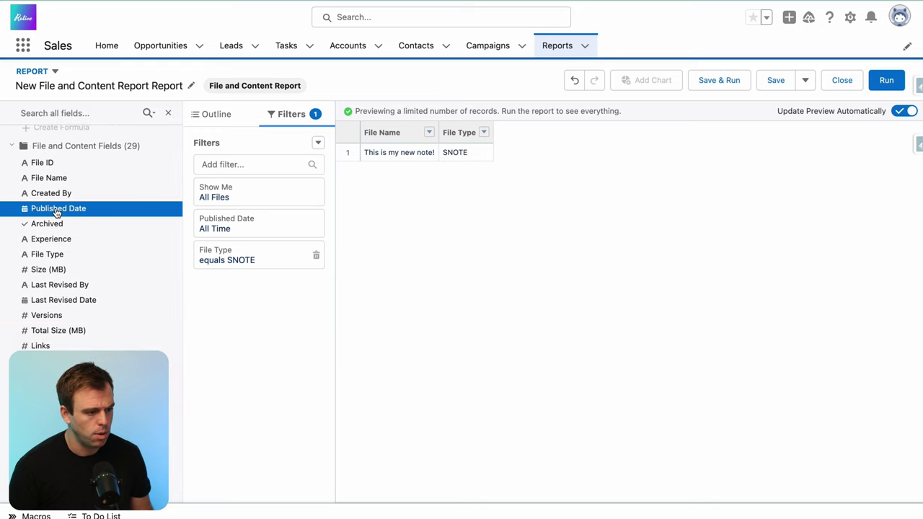
left_click(53, 194)
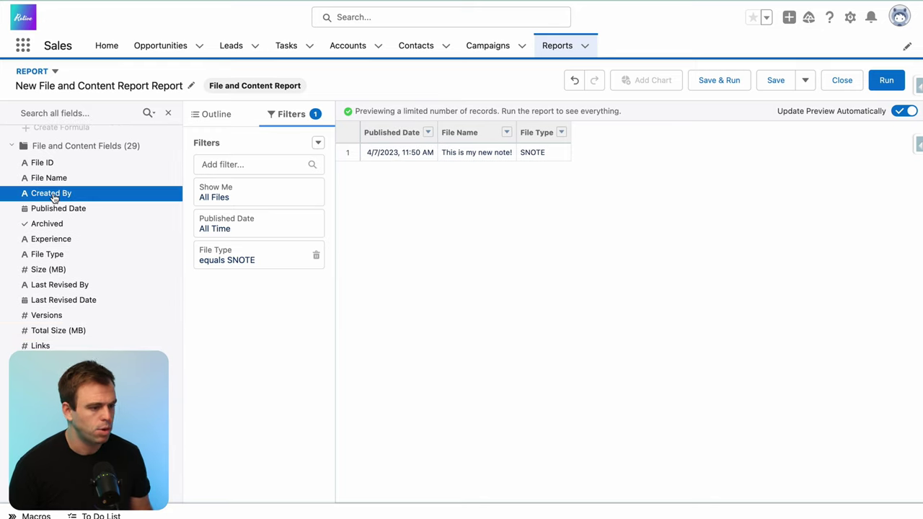
scroll(52, 197, "up", 1)
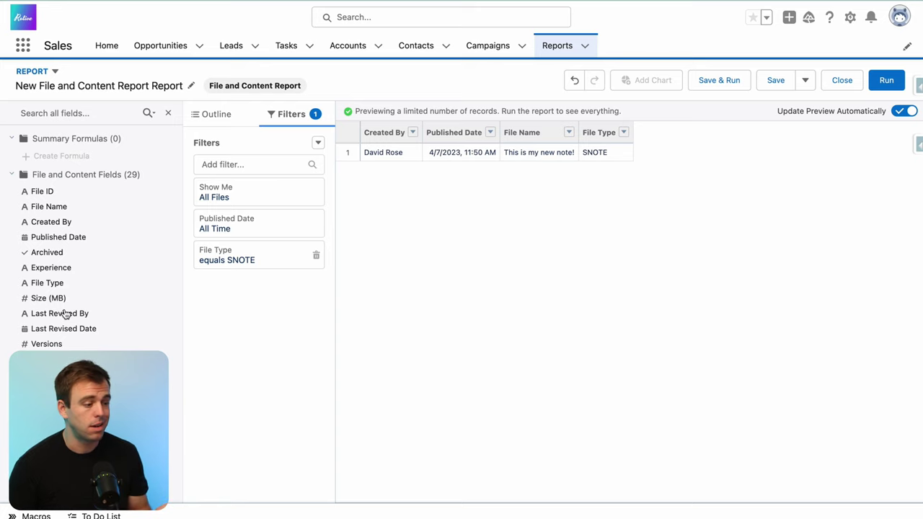
scroll(65, 312, "down", 3)
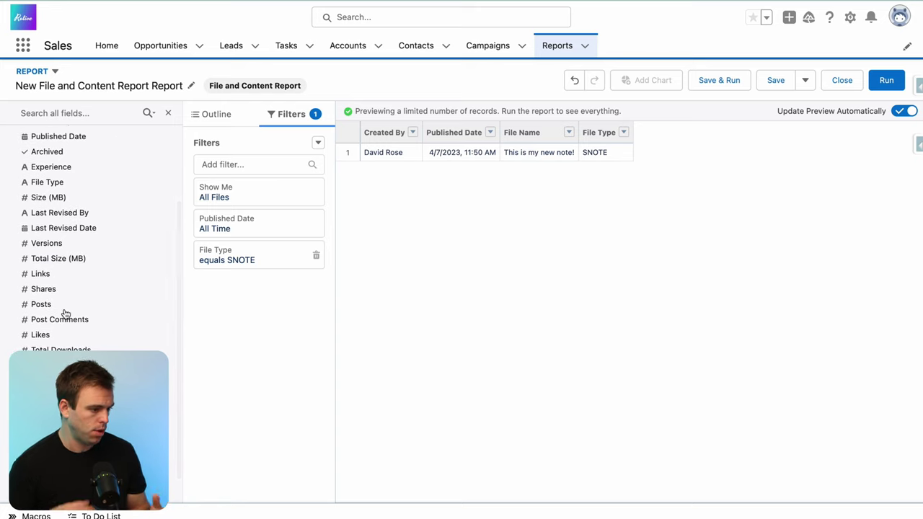